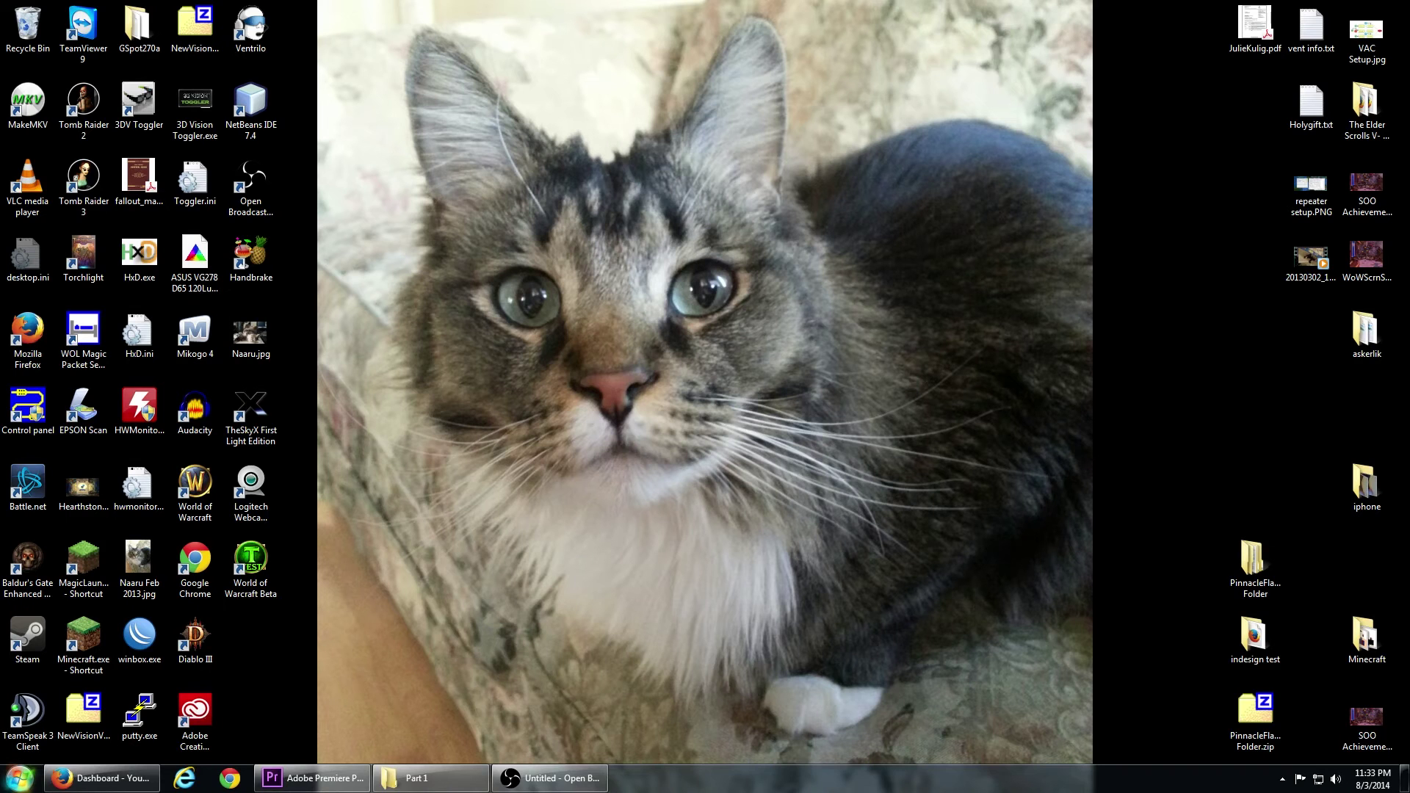
Step: Search the Start menu for 'explo' and launch Windows Explorer from the results
{"action": "left_click", "coordinate": [17, 778]}
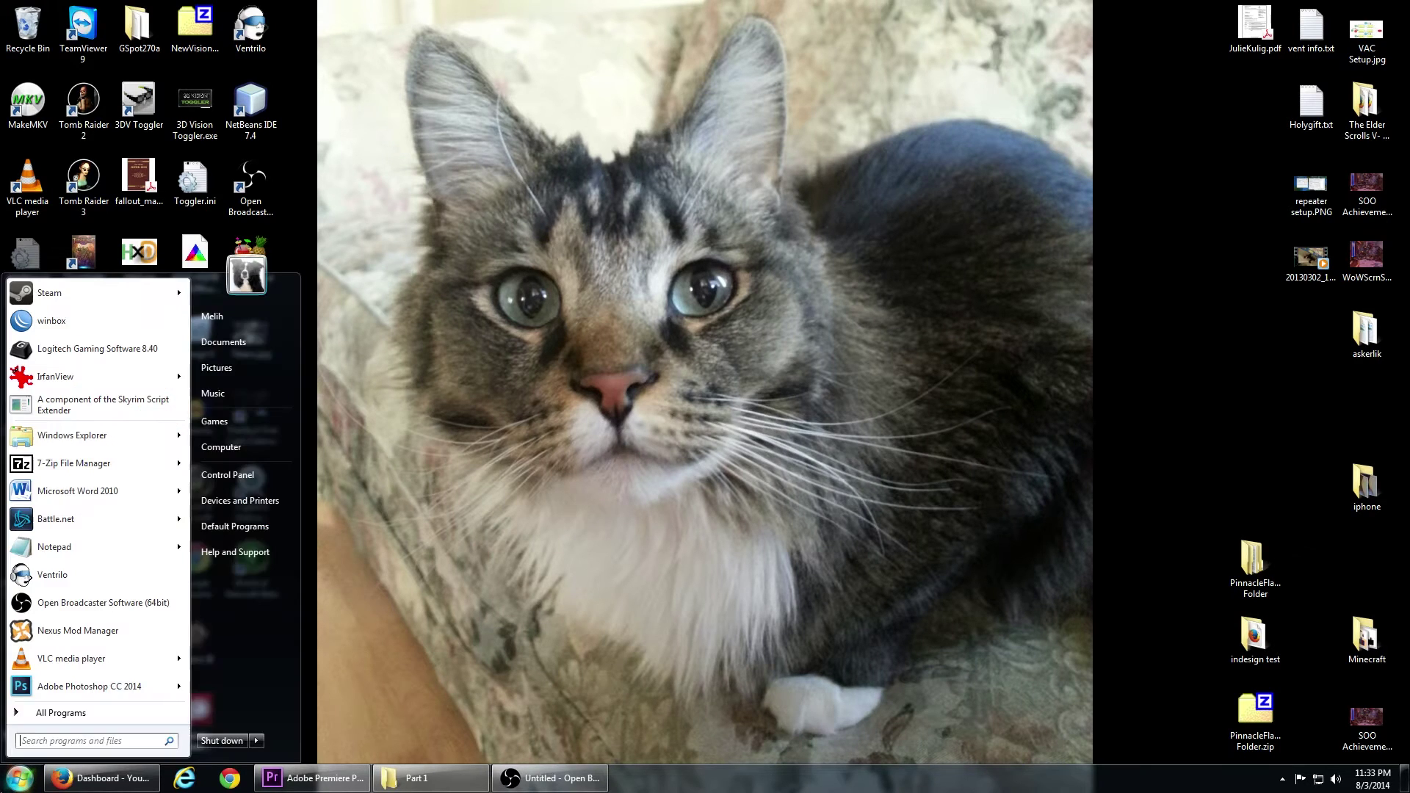
{"action": "type", "text": "explo"}
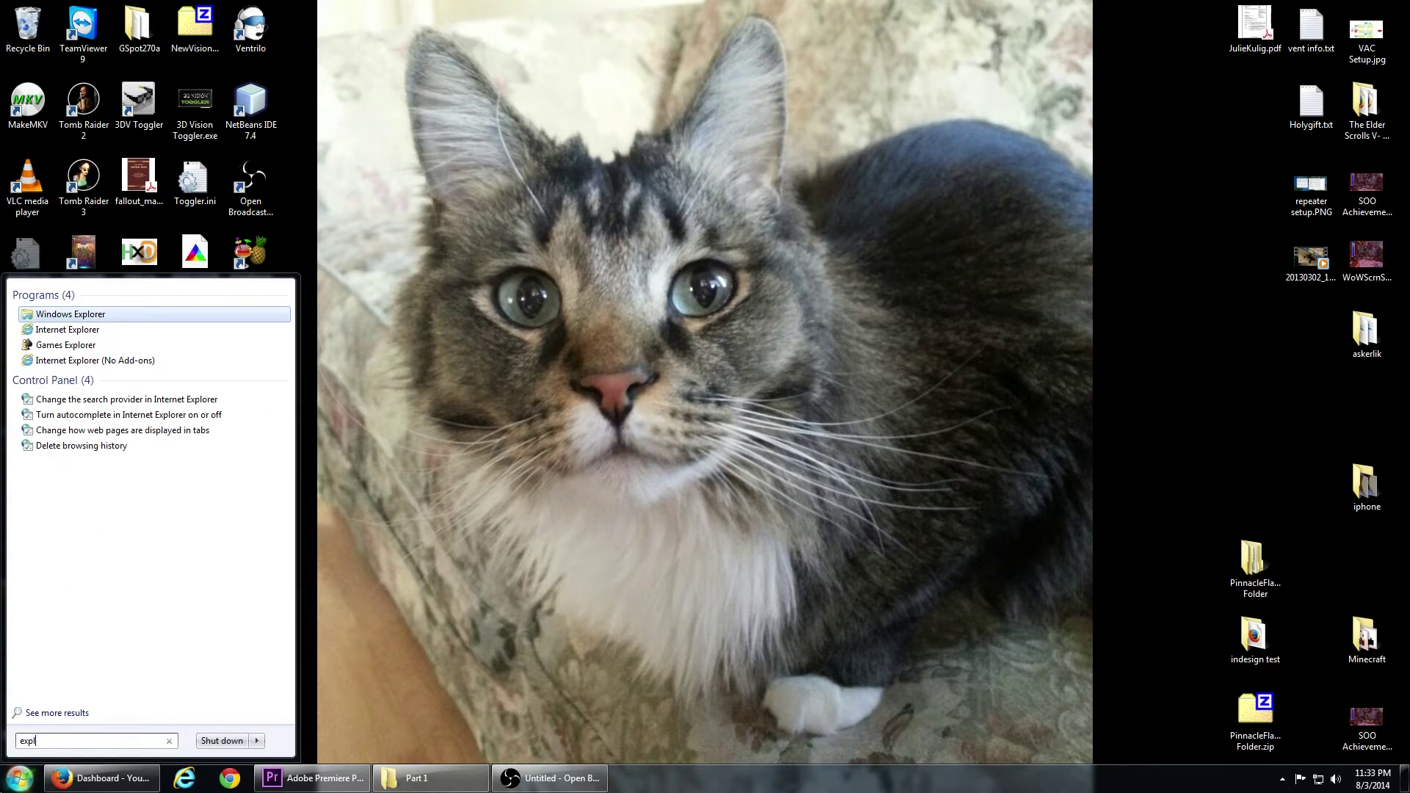
{"action": "left_click", "coordinate": [93, 316]}
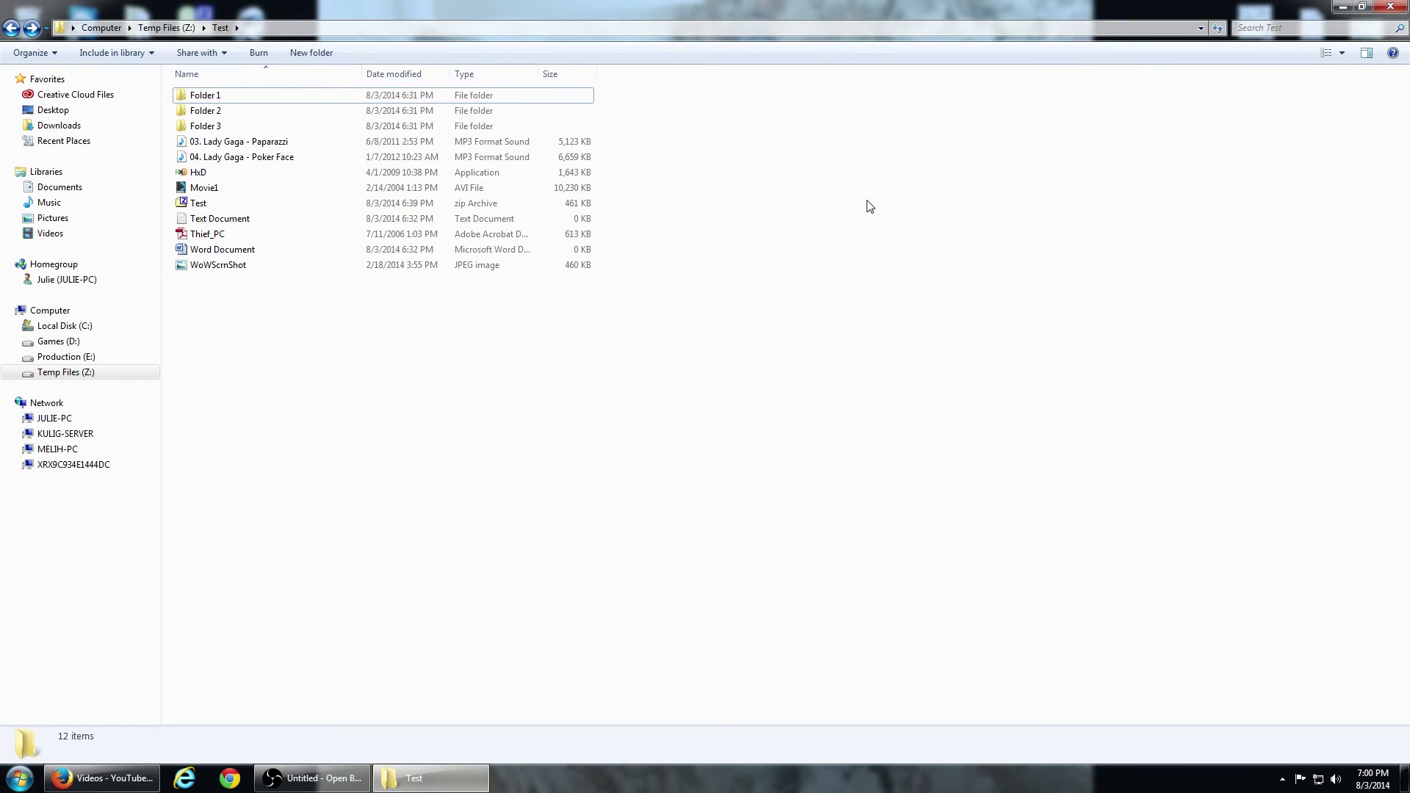
Step: In Folder and search options, show hidden files and stop hiding known file extensions
{"action": "left_click", "coordinate": [51, 55]}
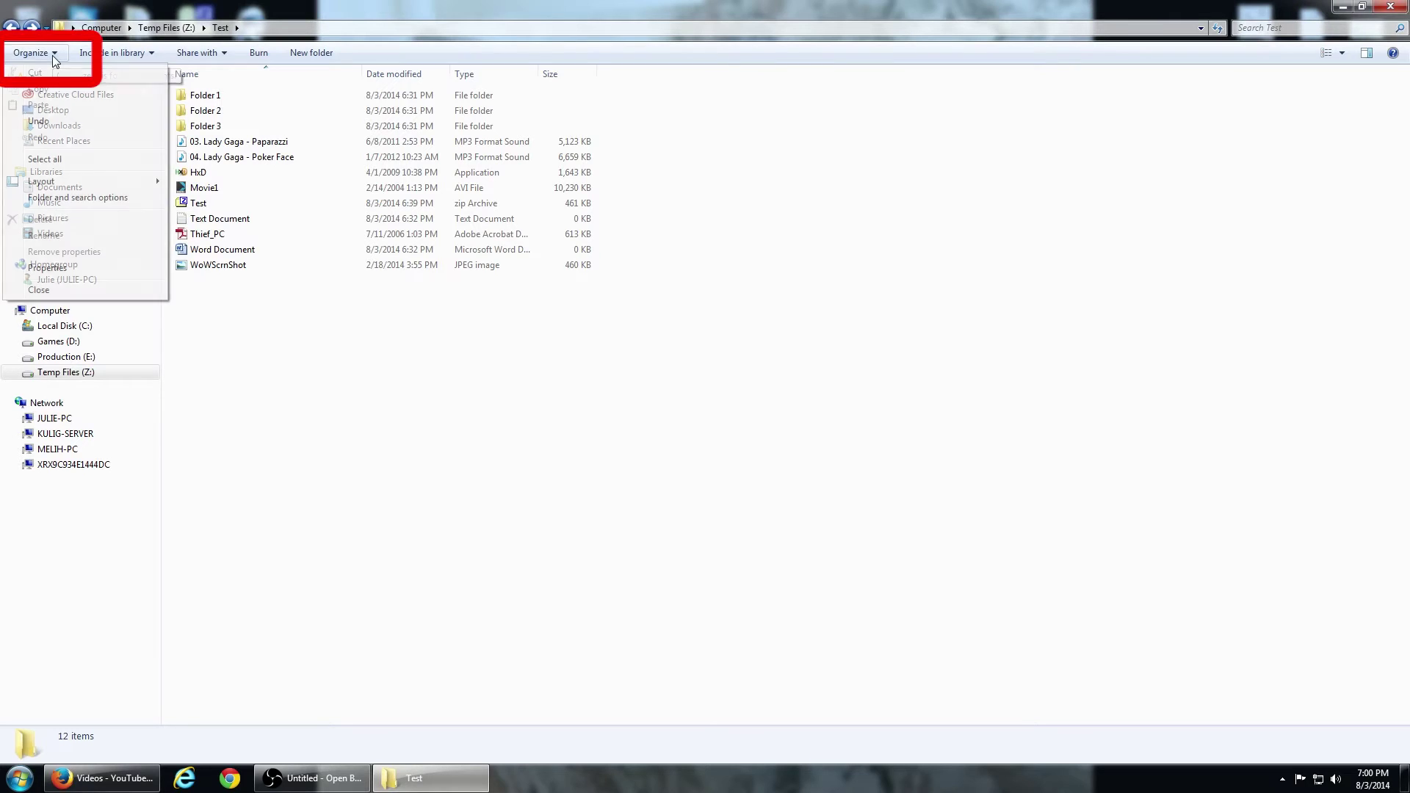
{"action": "left_click", "coordinate": [129, 196]}
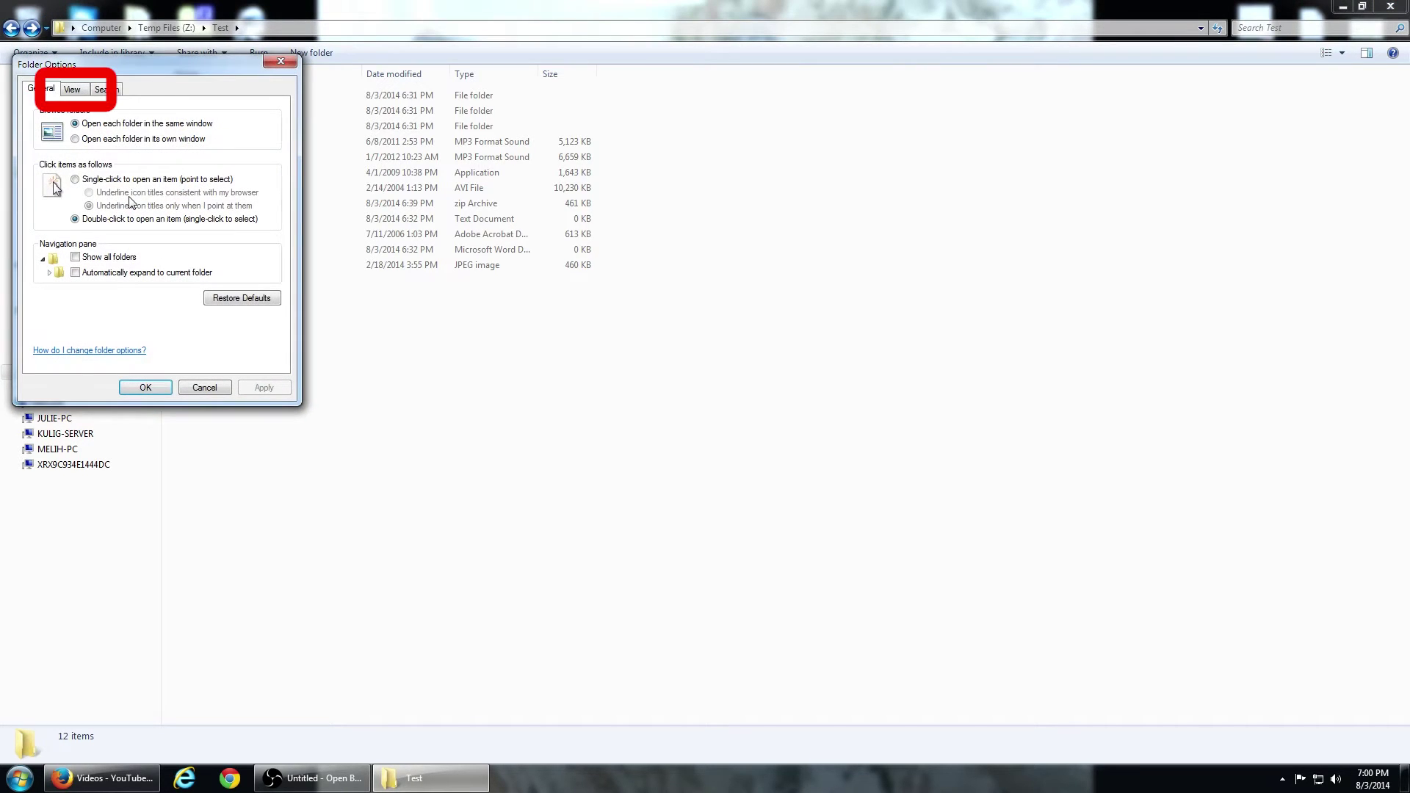
{"action": "left_click", "coordinate": [71, 91]}
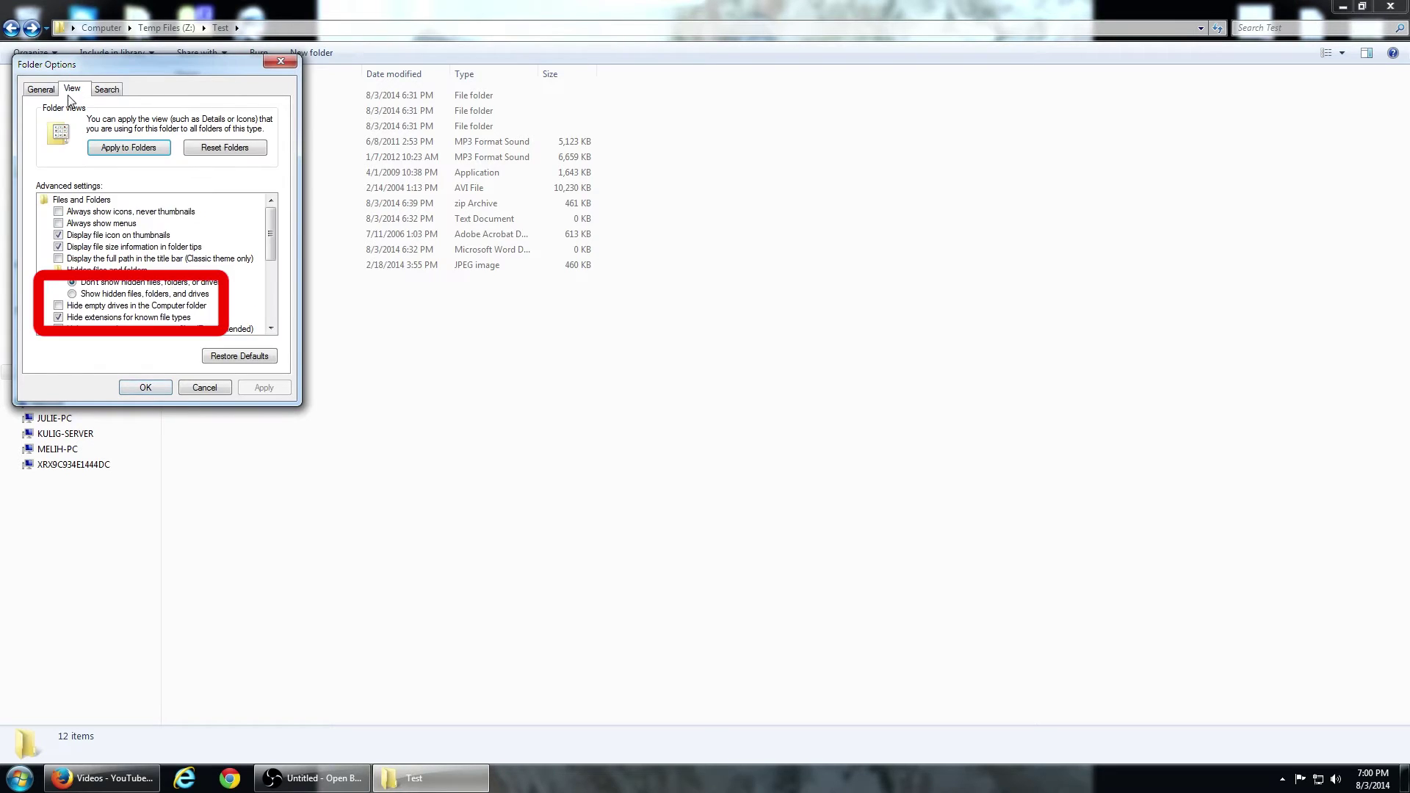
{"action": "left_click", "coordinate": [73, 295]}
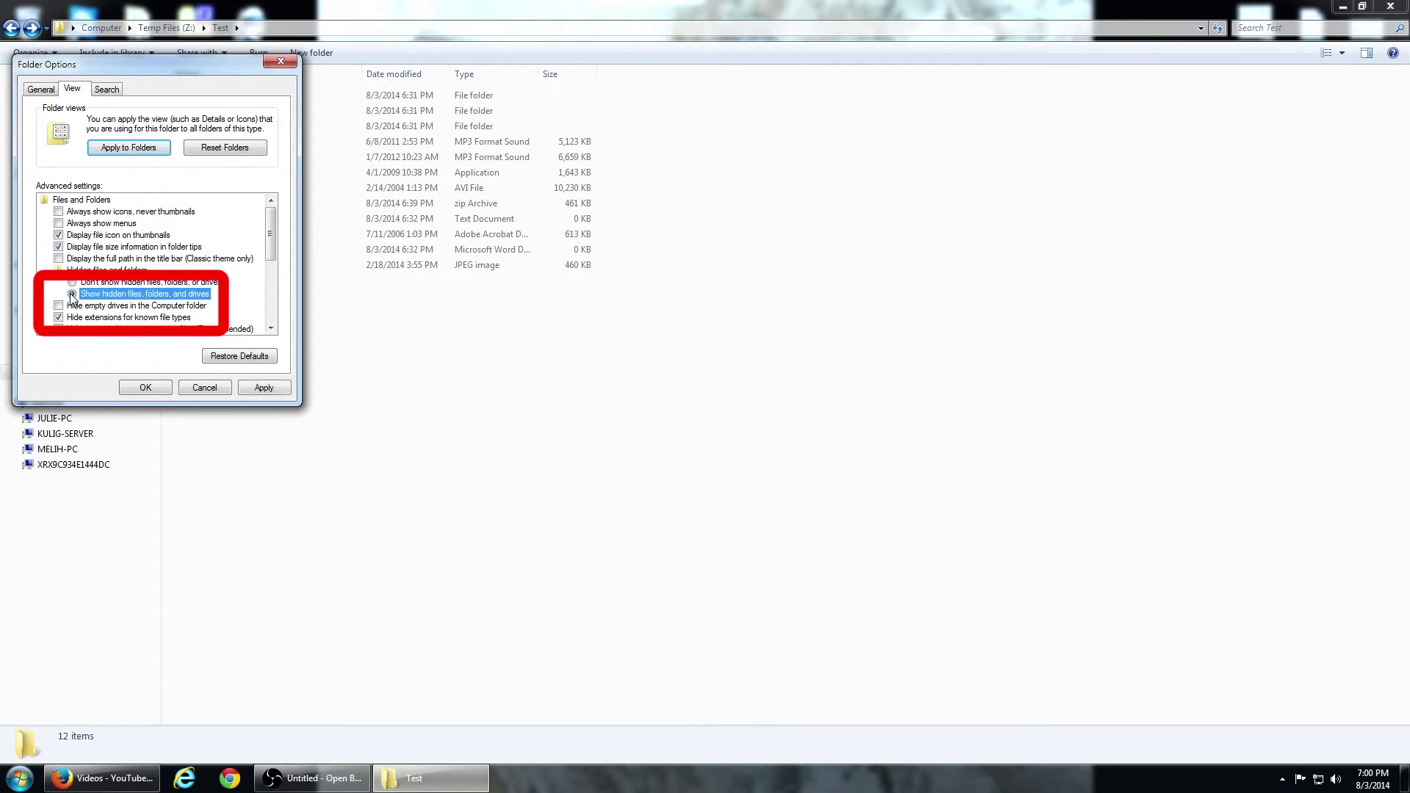
{"action": "left_click", "coordinate": [58, 317]}
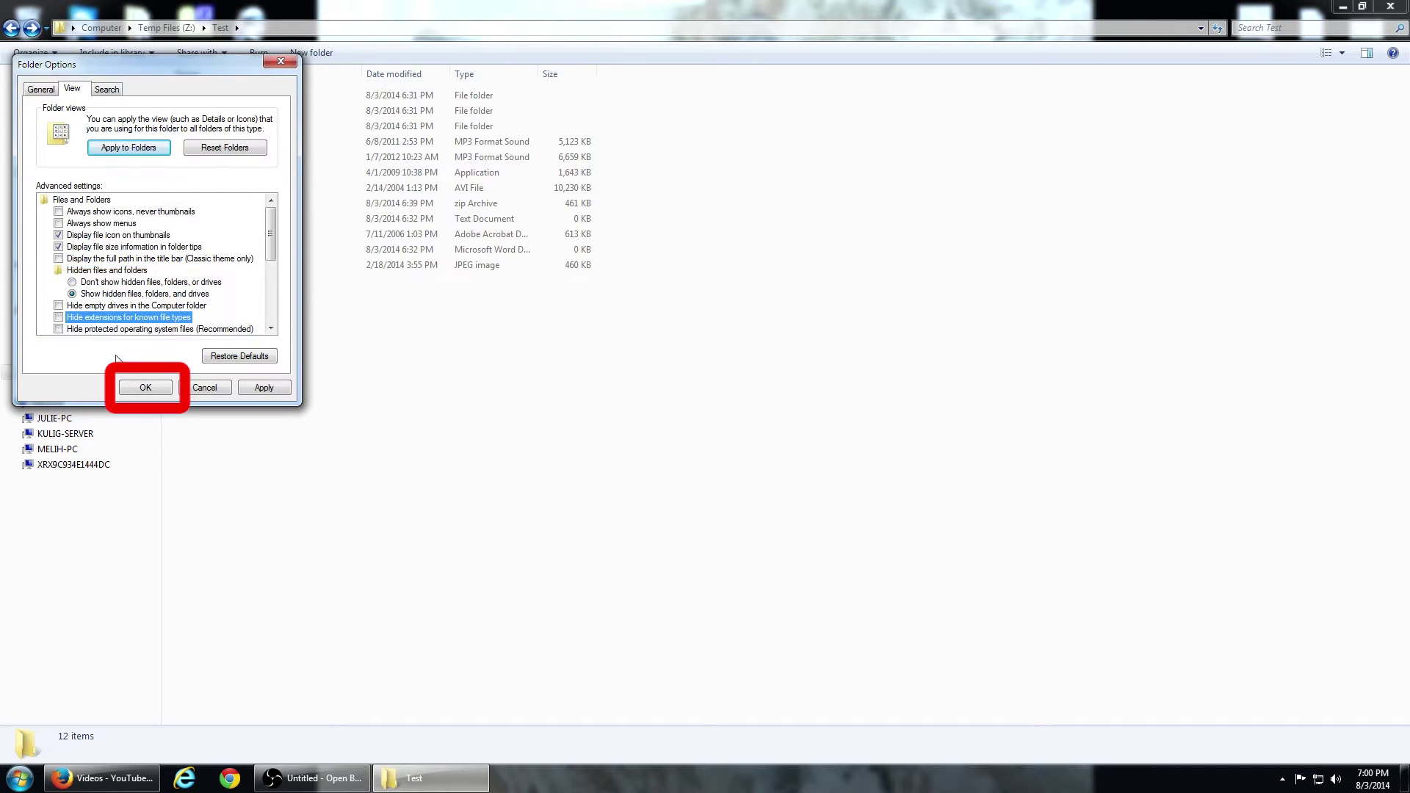
{"action": "left_click", "coordinate": [146, 387]}
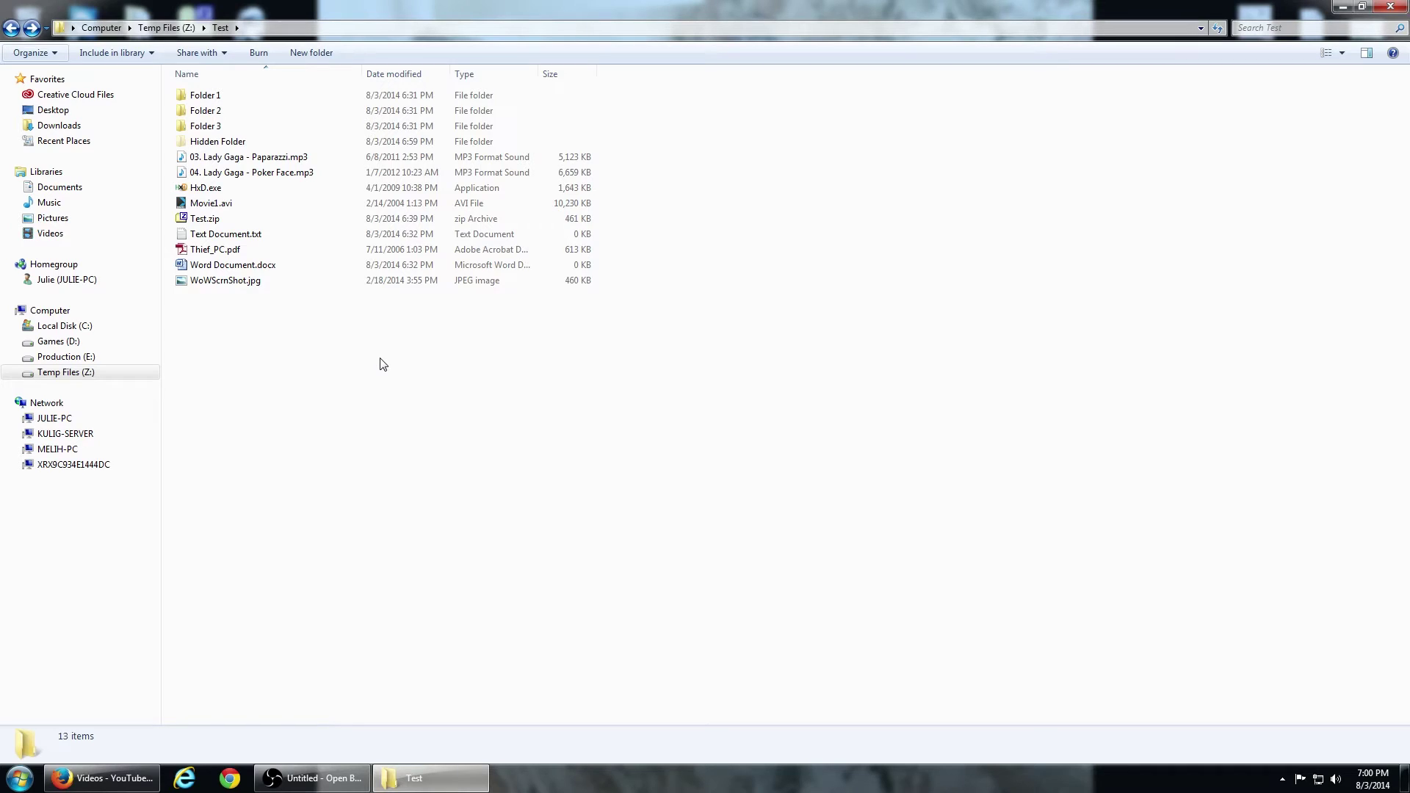
Step: Open Local Disk (C:) from the navigation pane
{"action": "left_click", "coordinate": [81, 333]}
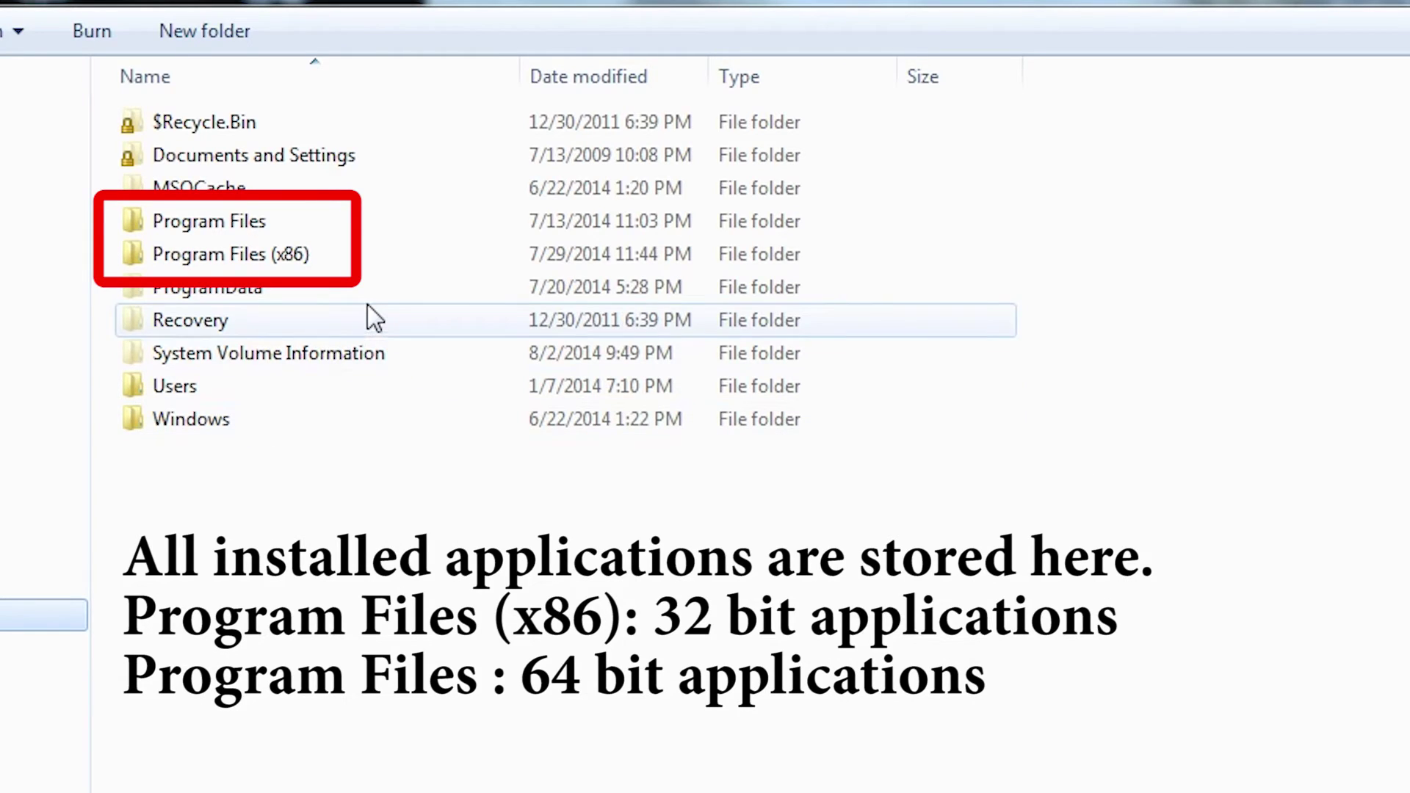
Step: Select the Program Files (x86) folder on Local Disk (C:)
{"action": "left_click", "coordinate": [363, 249]}
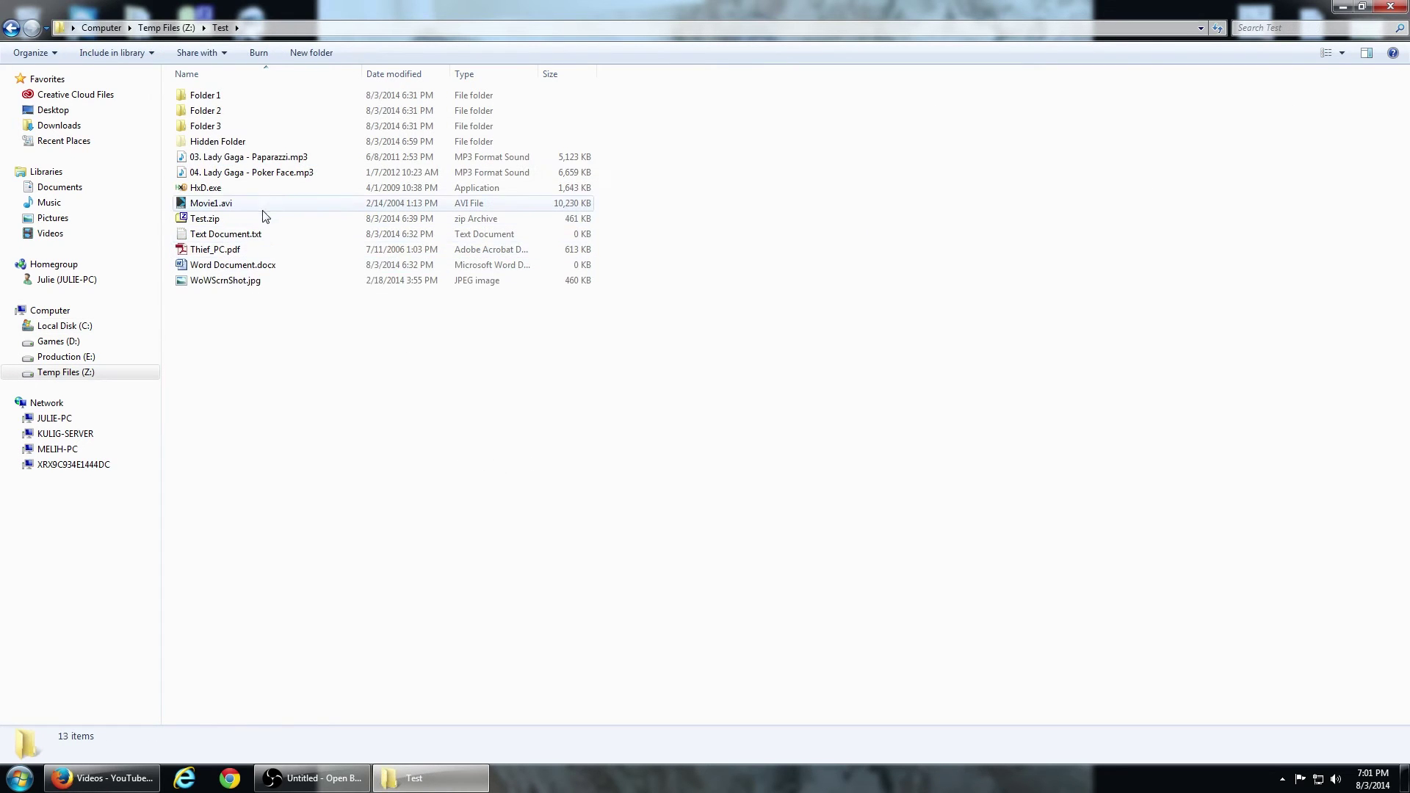
Step: Copy the six files from Movie1.avi to WoWScrnShot.jpg in the Test folder
{"action": "left_click", "coordinate": [261, 238]}
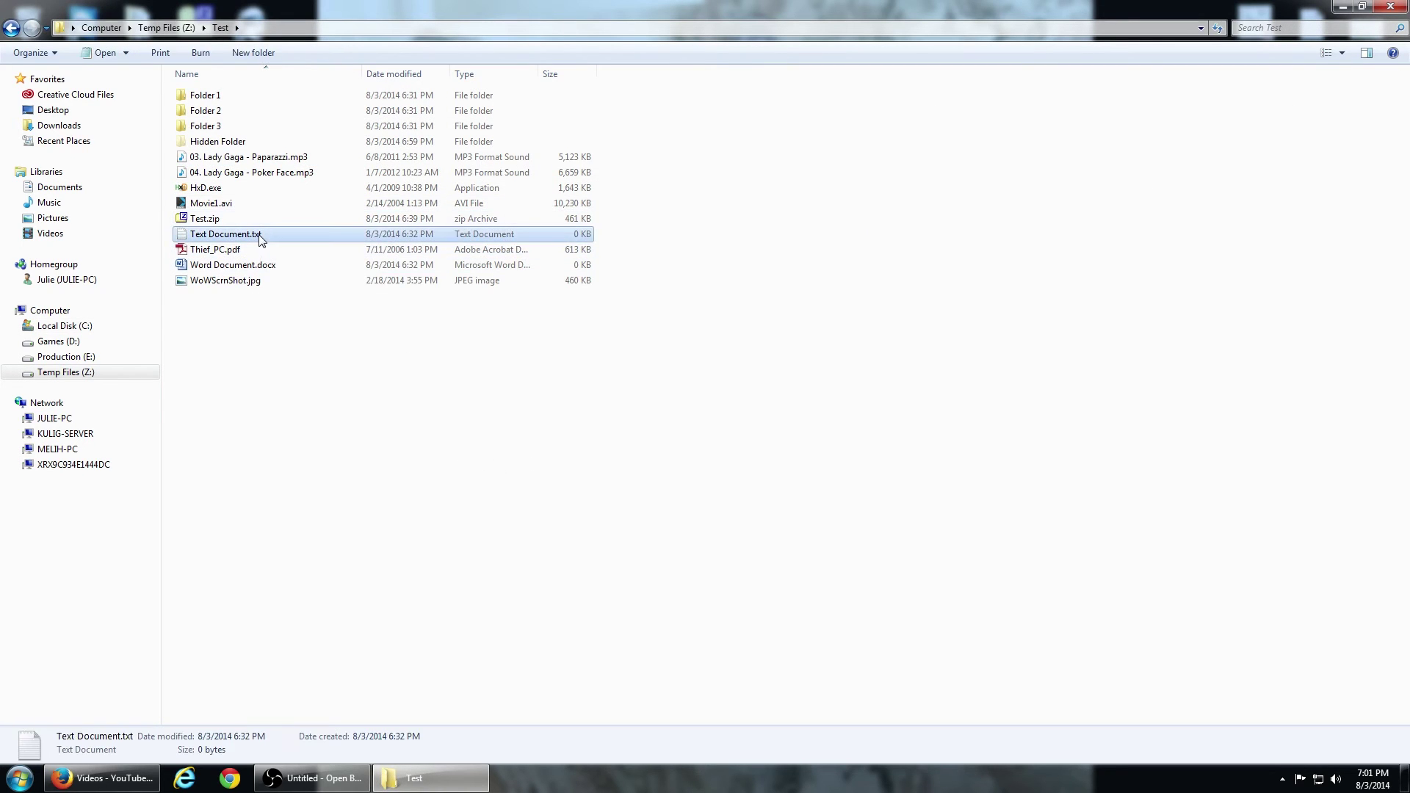
{"action": "right_click", "coordinate": [261, 239]}
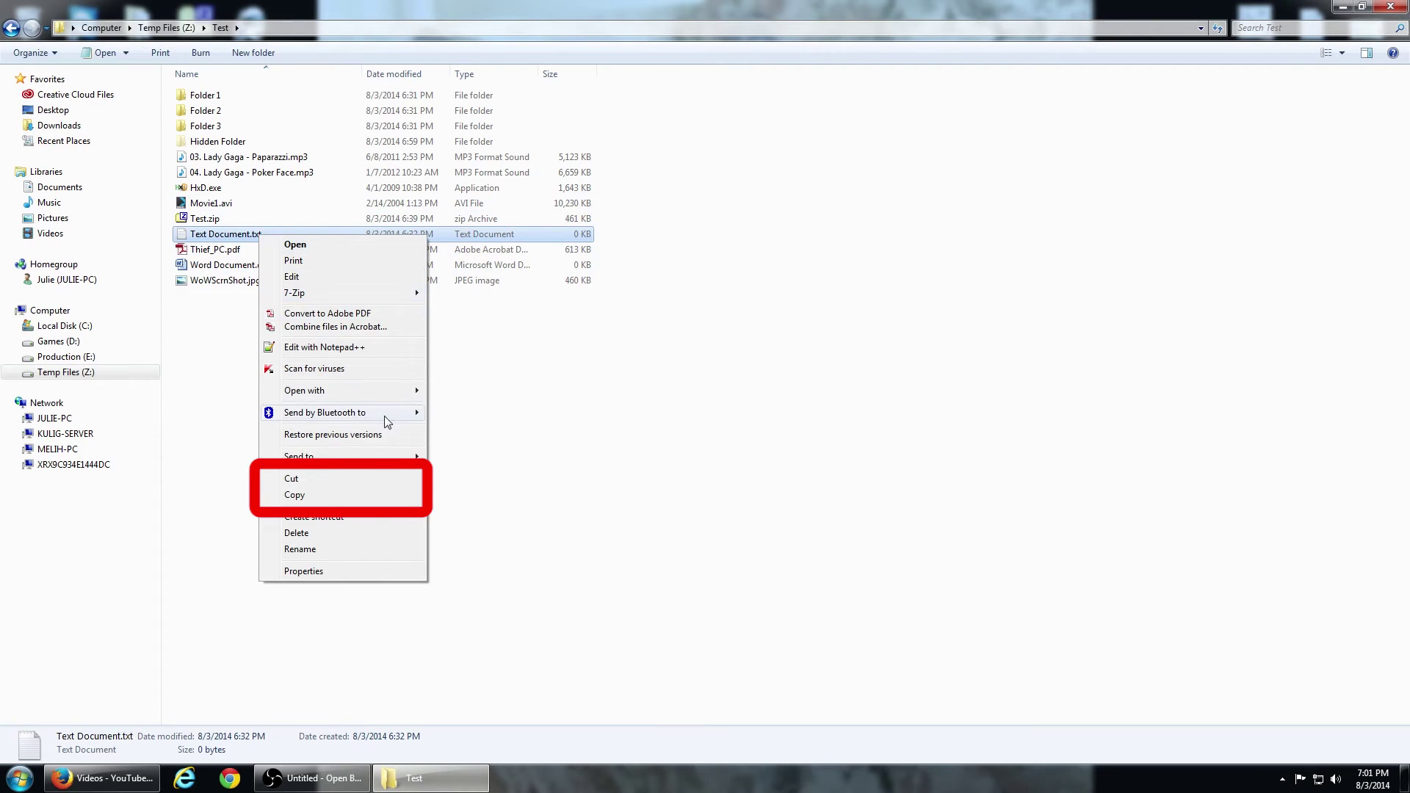
{"action": "left_click", "coordinate": [358, 496]}
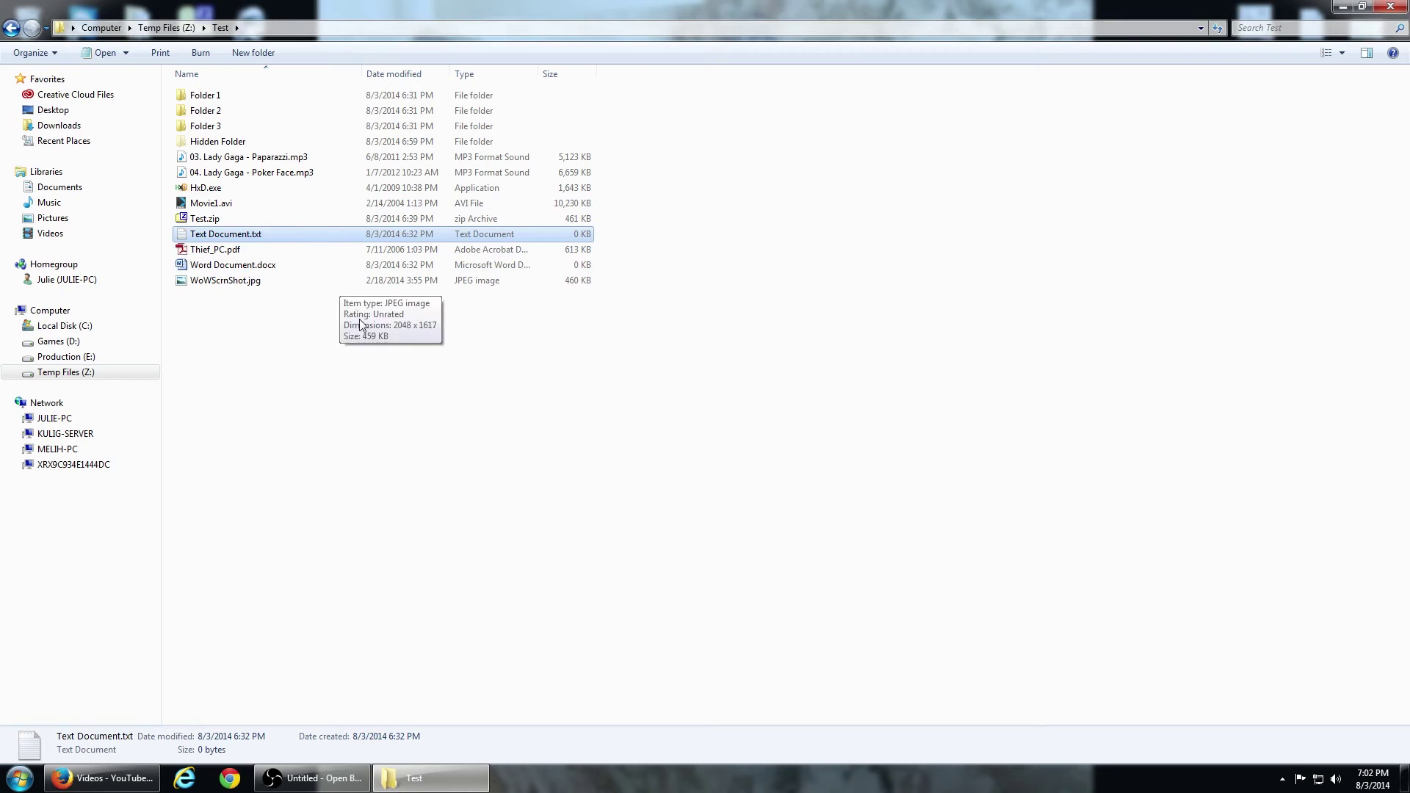
{"action": "left_click", "coordinate": [329, 379]}
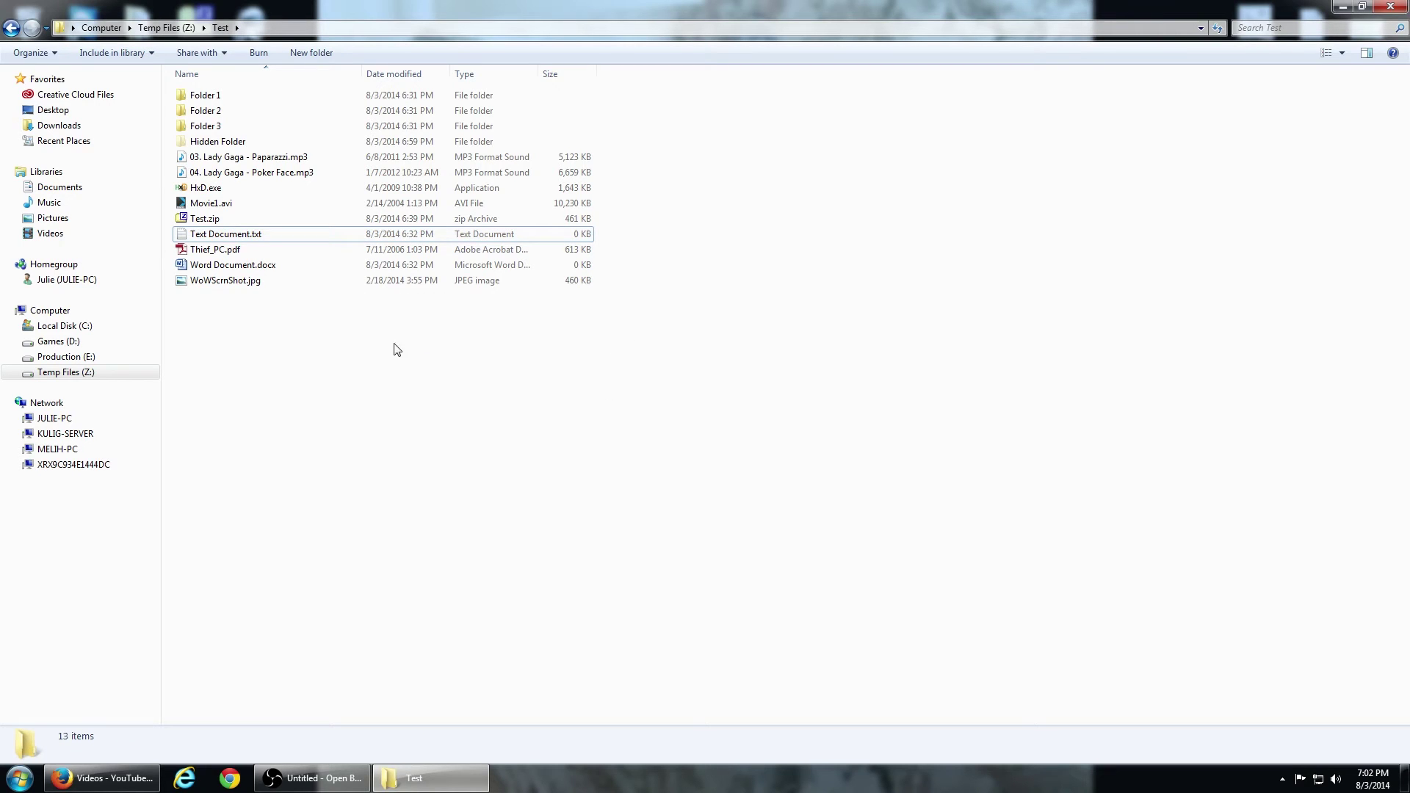
{"action": "left_click_drag", "start_coordinate": [607, 292], "coordinate": [221, 197]}
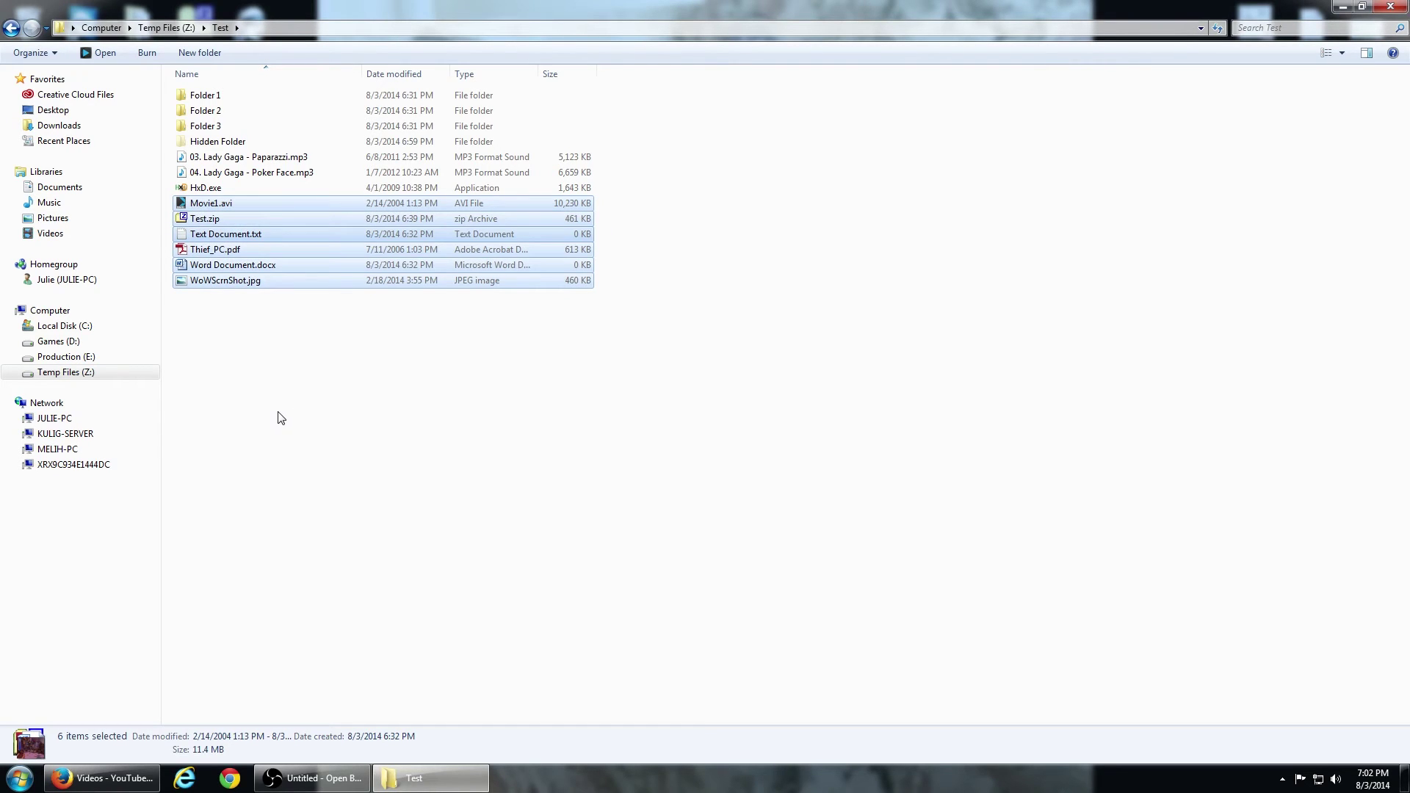
{"action": "right_click", "coordinate": [266, 253]}
{"action": "left_click", "coordinate": [336, 414]}
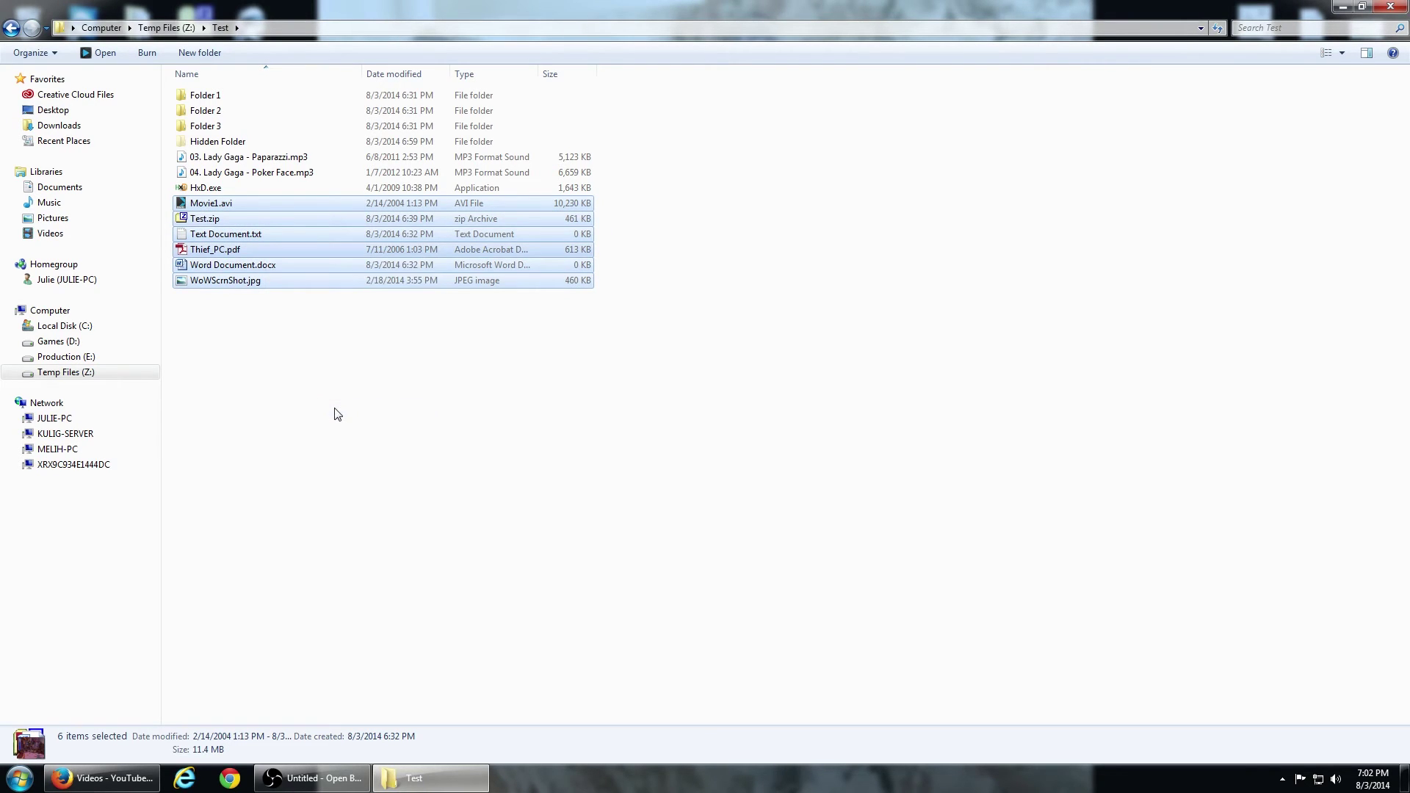
{"action": "left_click", "coordinate": [335, 414]}
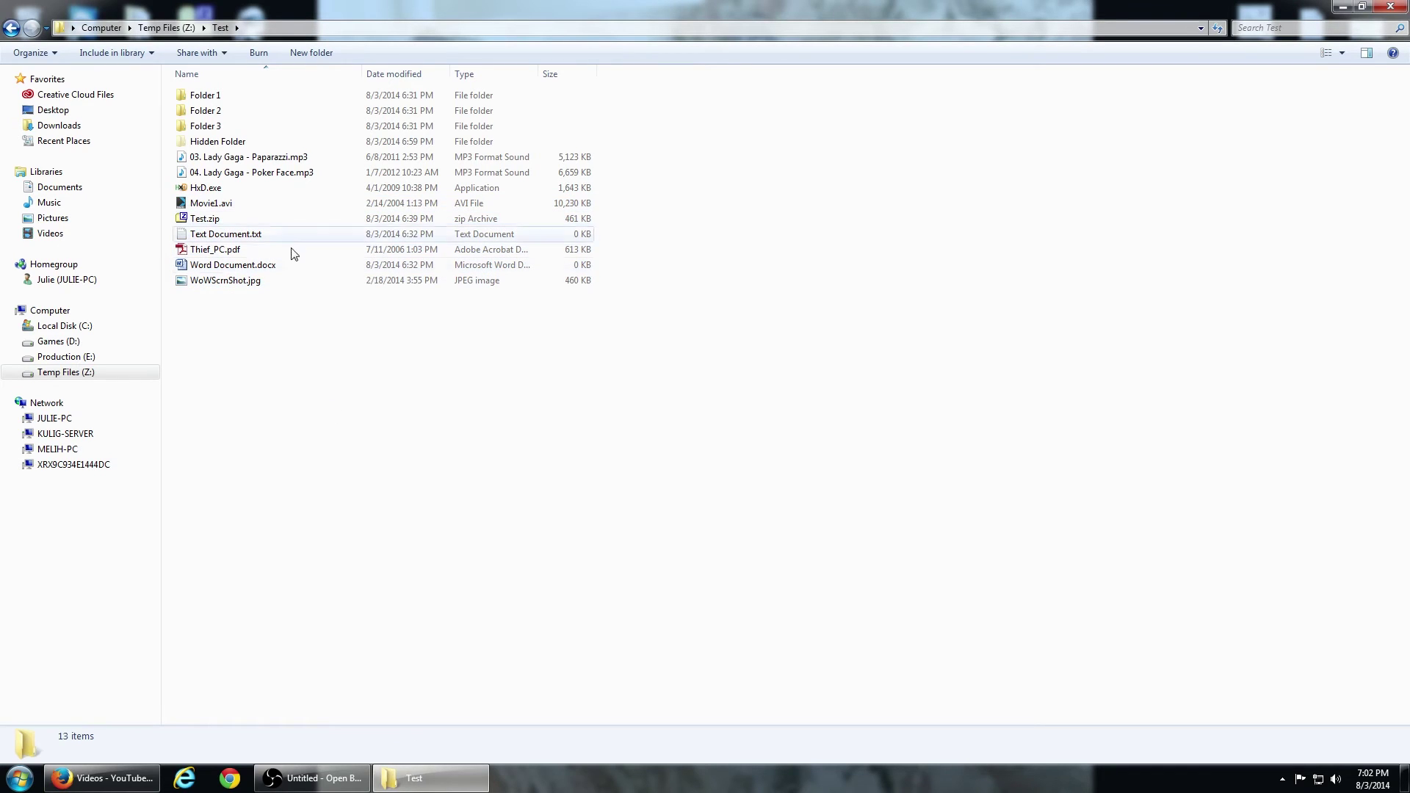
Step: Paste the six copied files into Folder 1, then return to the Test folder
{"action": "left_click", "coordinate": [226, 99]}
{"action": "double_click", "coordinate": [227, 101]}
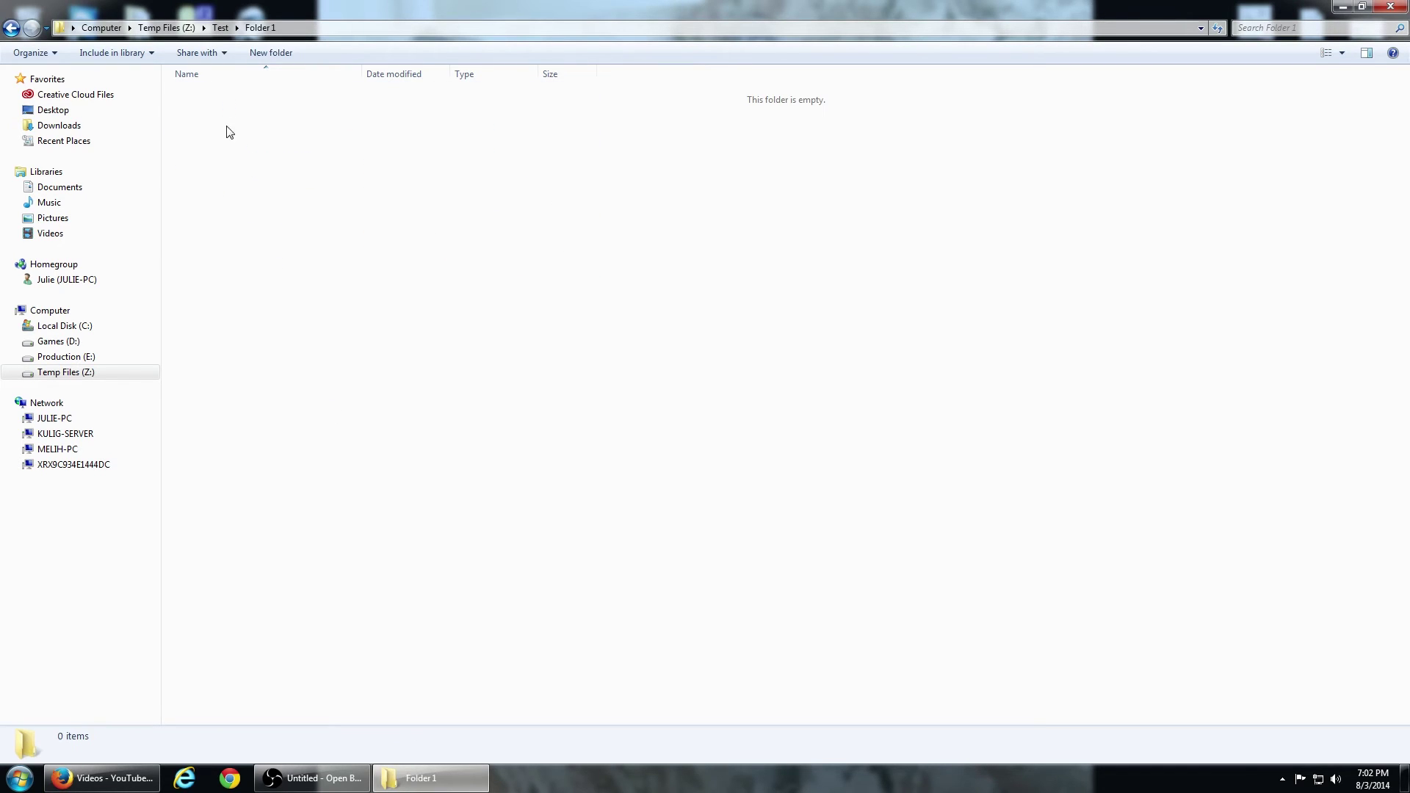
{"action": "right_click", "coordinate": [285, 258]}
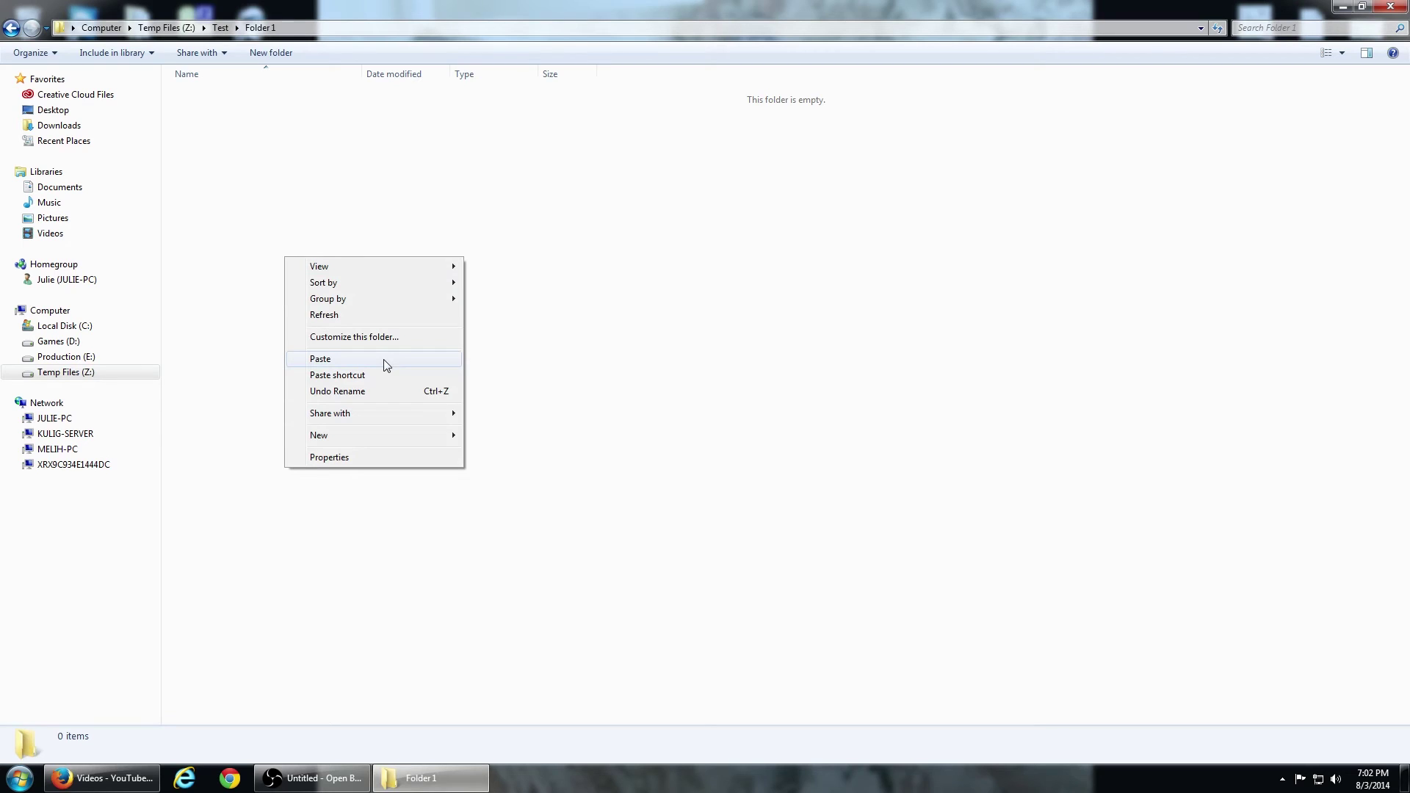
{"action": "left_click", "coordinate": [383, 359]}
{"action": "left_click", "coordinate": [383, 359]}
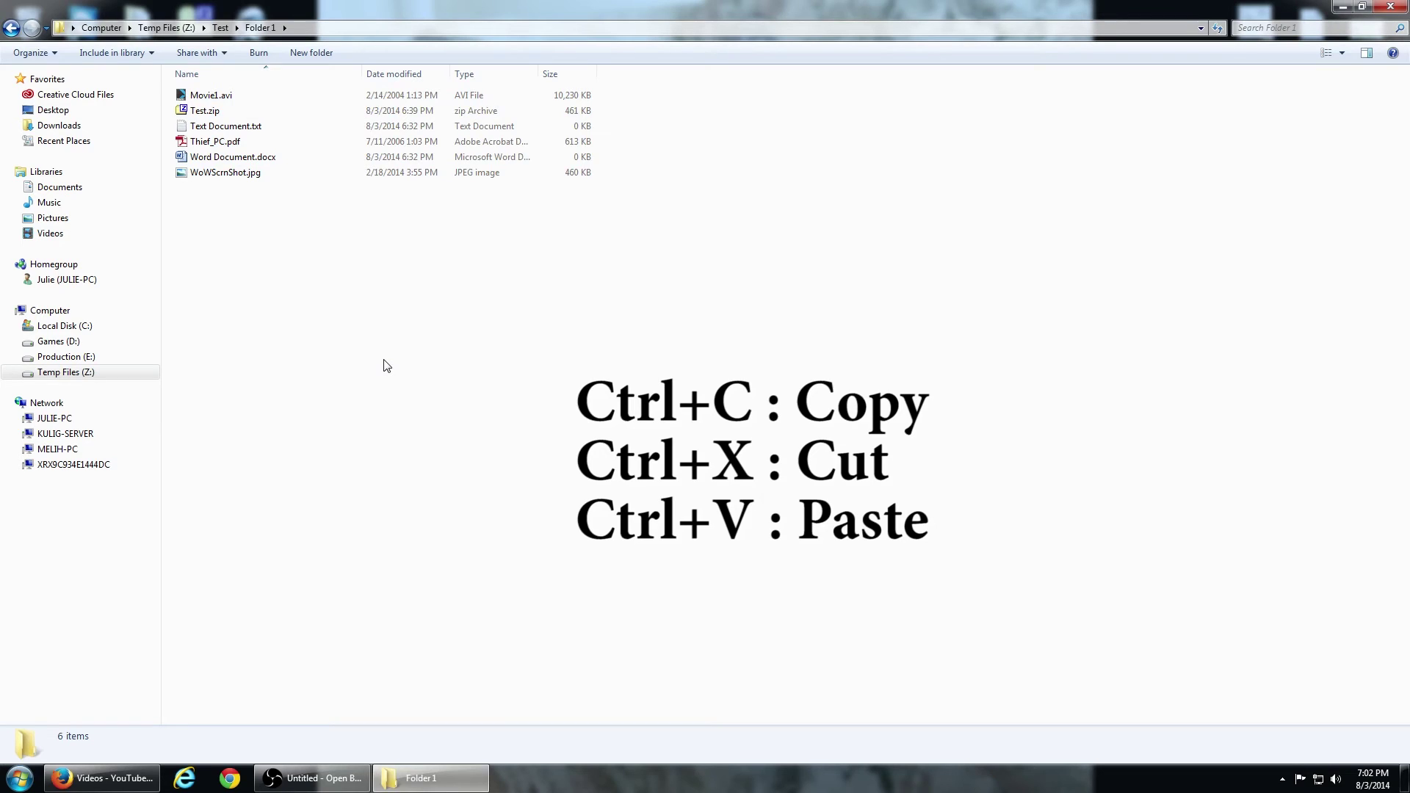
{"action": "left_click", "coordinate": [220, 28]}
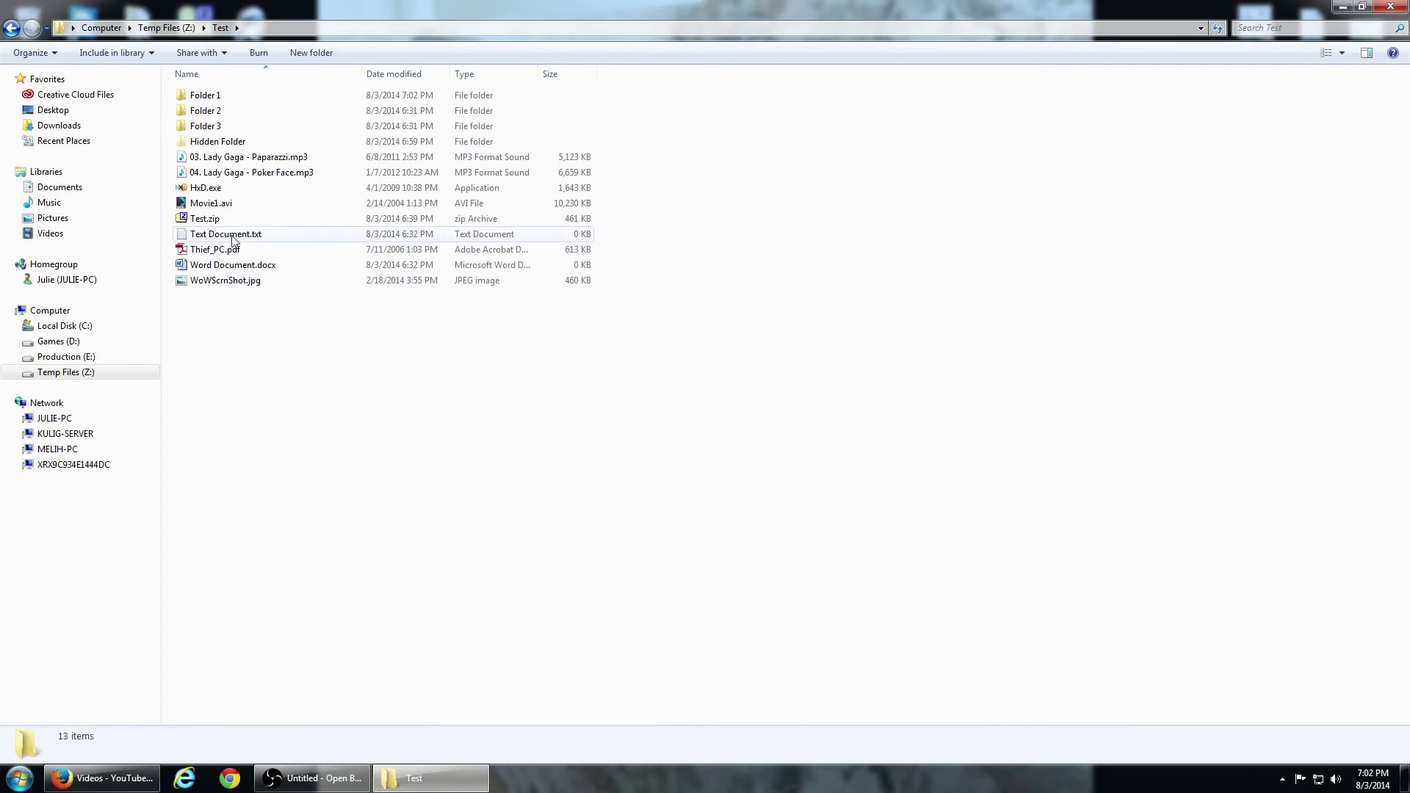
{"action": "left_click", "coordinate": [262, 192]}
Step: Right-drag HxD.exe into Folder 2 and copy it there
{"action": "left_click_drag", "start_coordinate": [259, 200], "coordinate": [220, 125]}
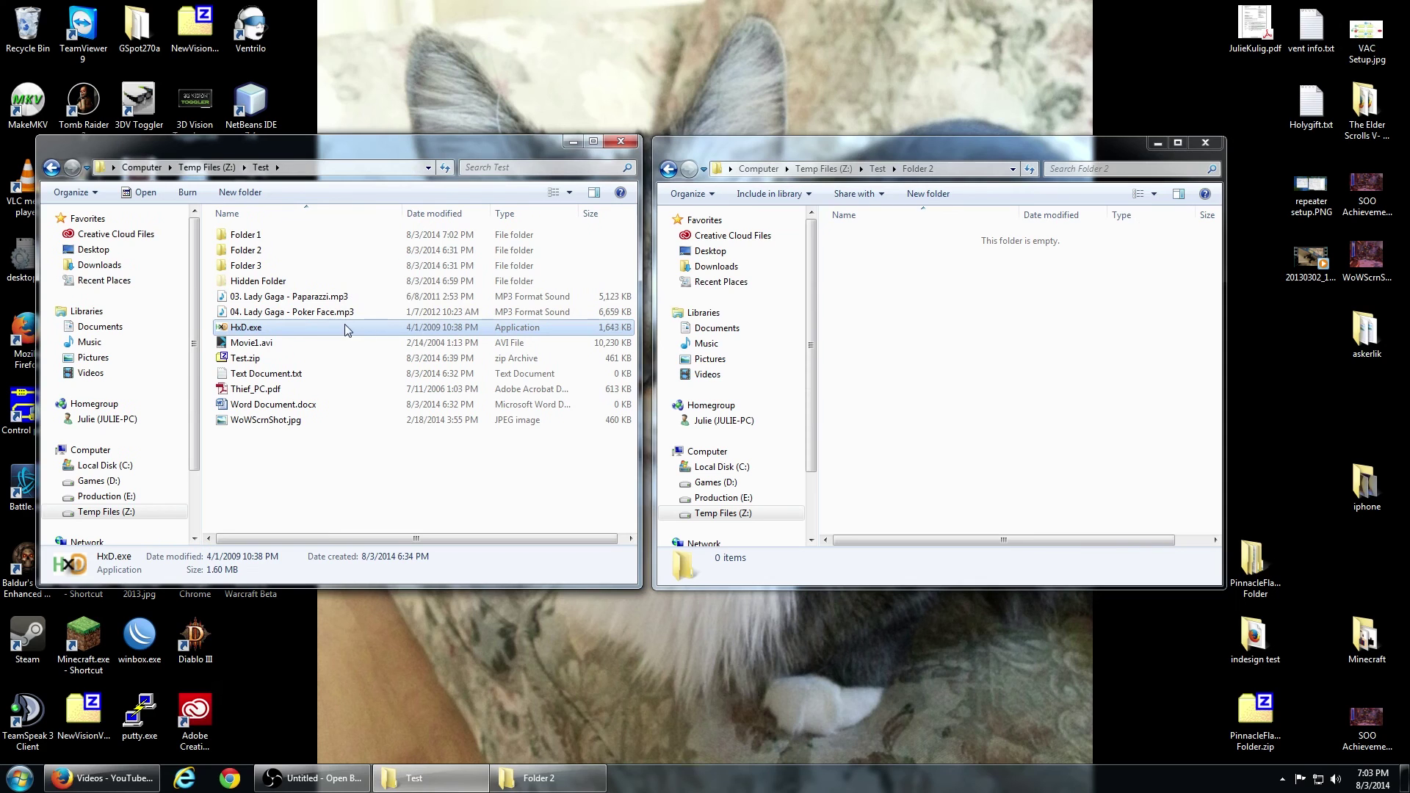
{"action": "left_click_drag", "start_coordinate": [347, 330], "coordinate": [921, 362]}
{"action": "left_click", "coordinate": [944, 382]}
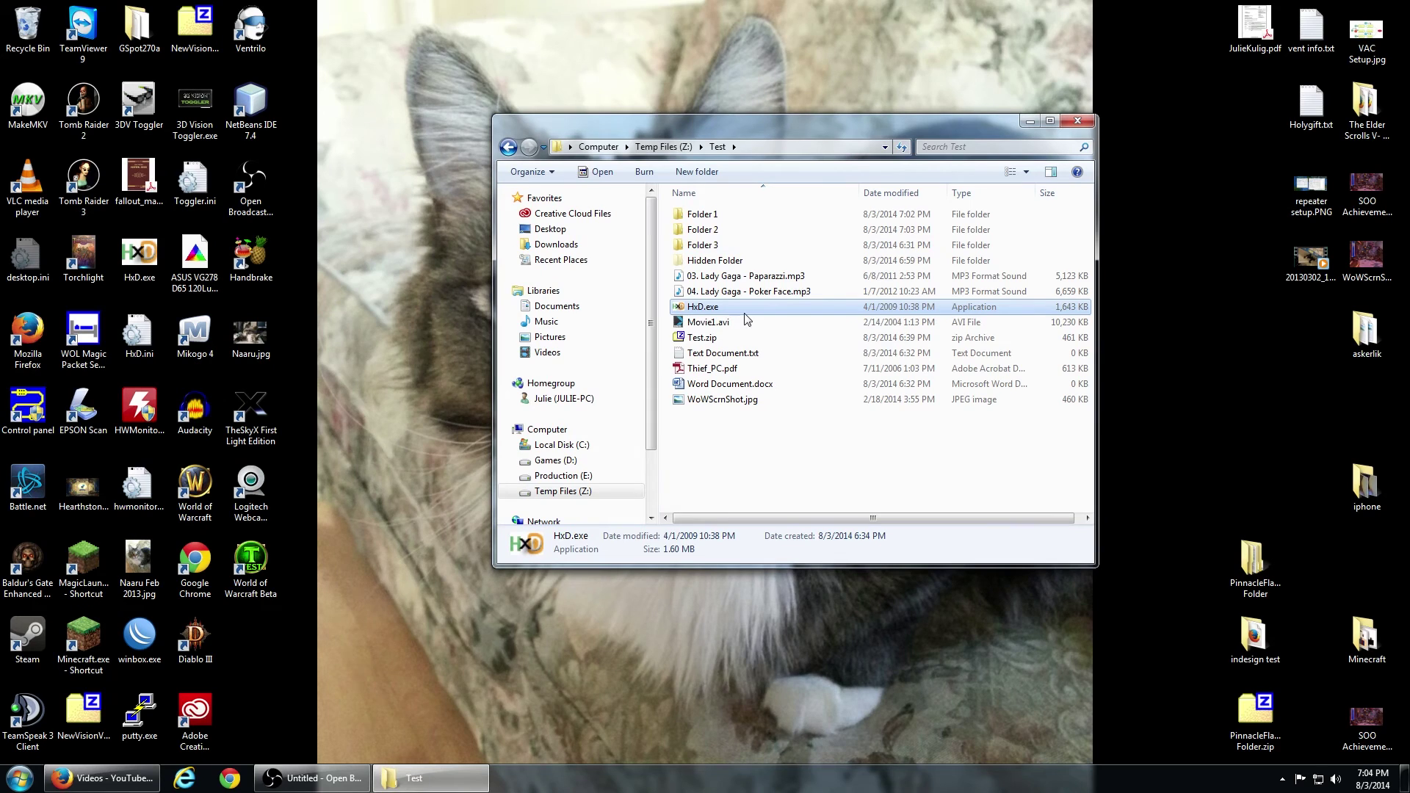
Step: Create a desktop shortcut to HxD.exe and copy WoWScrnShot.jpg onto the desktop
{"action": "left_click_drag", "start_coordinate": [745, 313], "coordinate": [380, 377]}
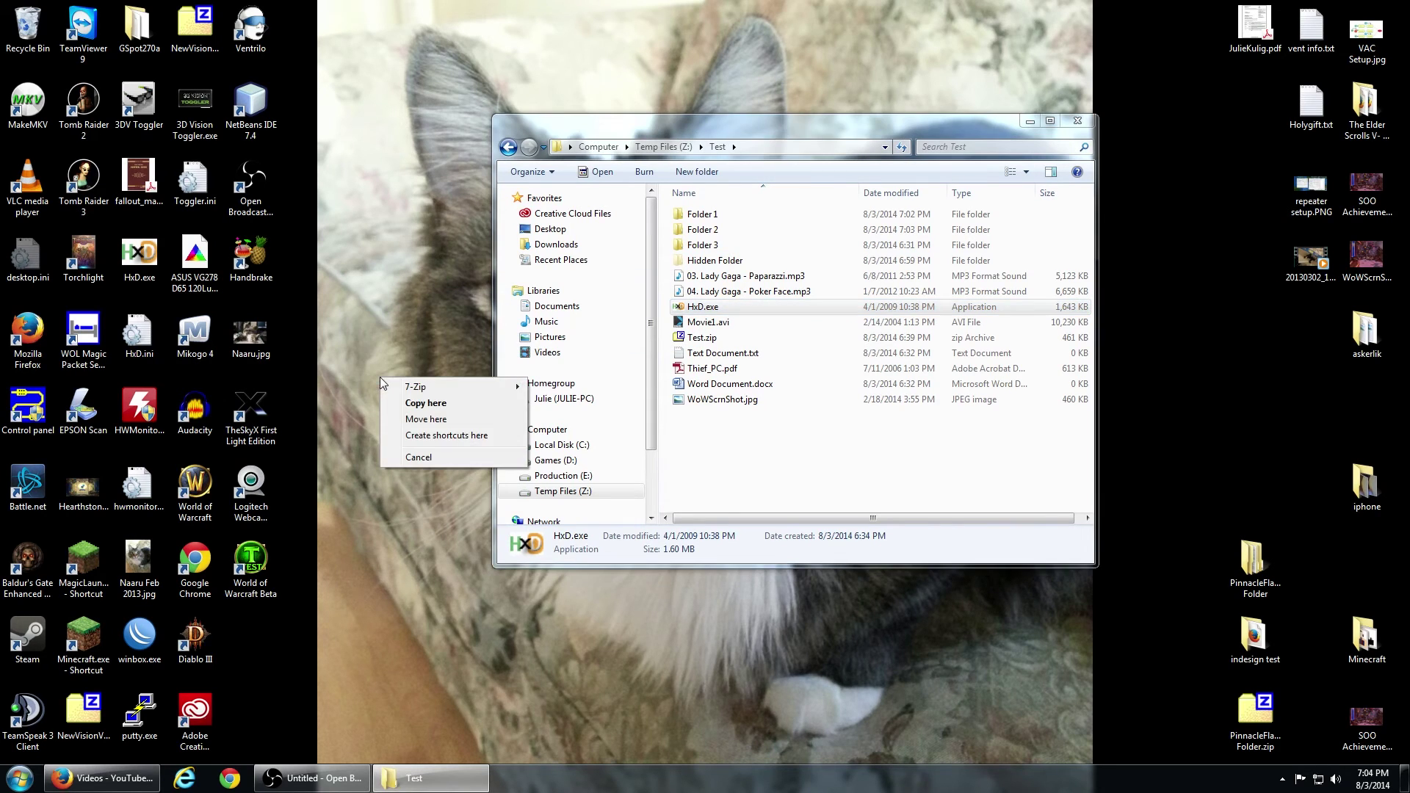
{"action": "left_click", "coordinate": [423, 435]}
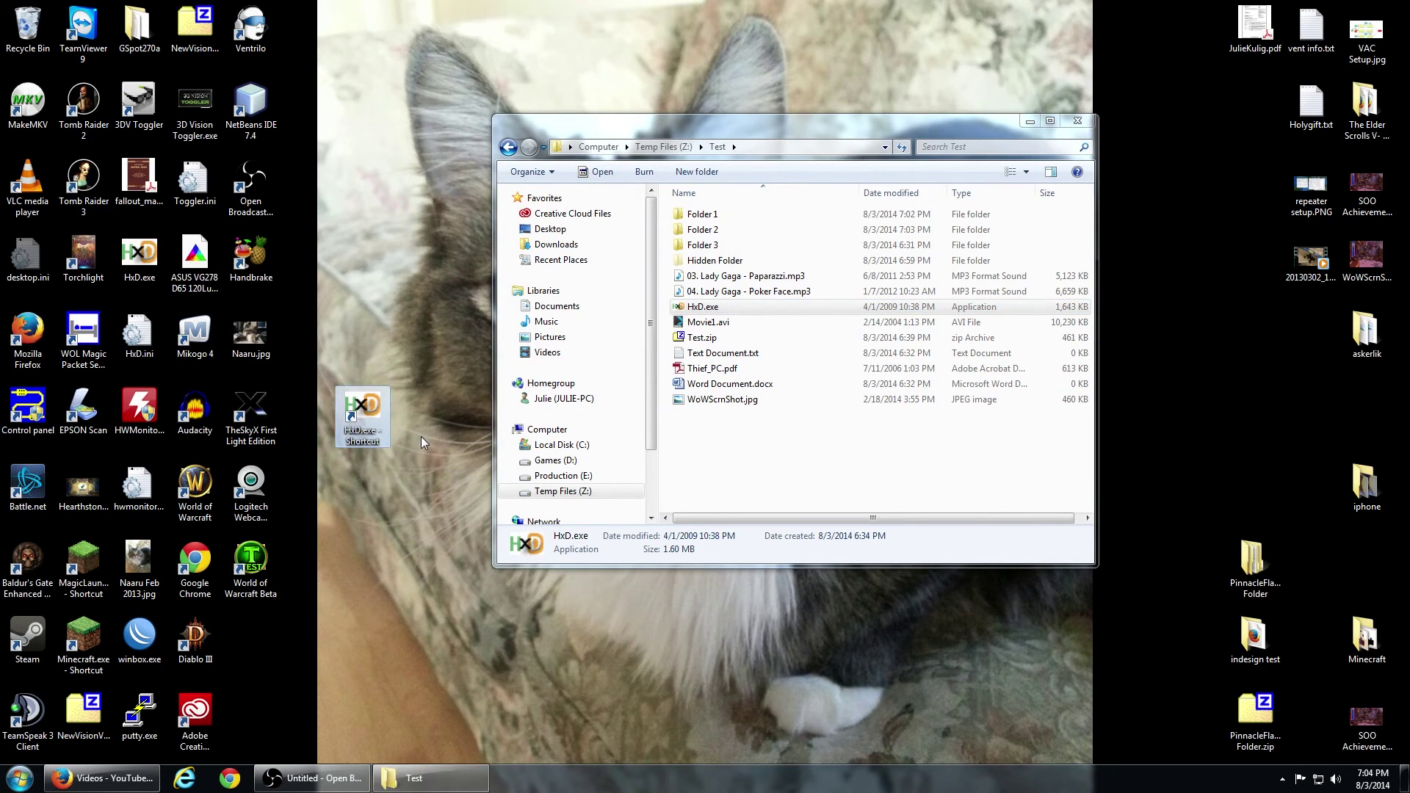
{"action": "left_click", "coordinate": [872, 462]}
{"action": "left_click", "coordinate": [764, 402]}
{"action": "left_click_drag", "start_coordinate": [764, 402], "coordinate": [375, 351]}
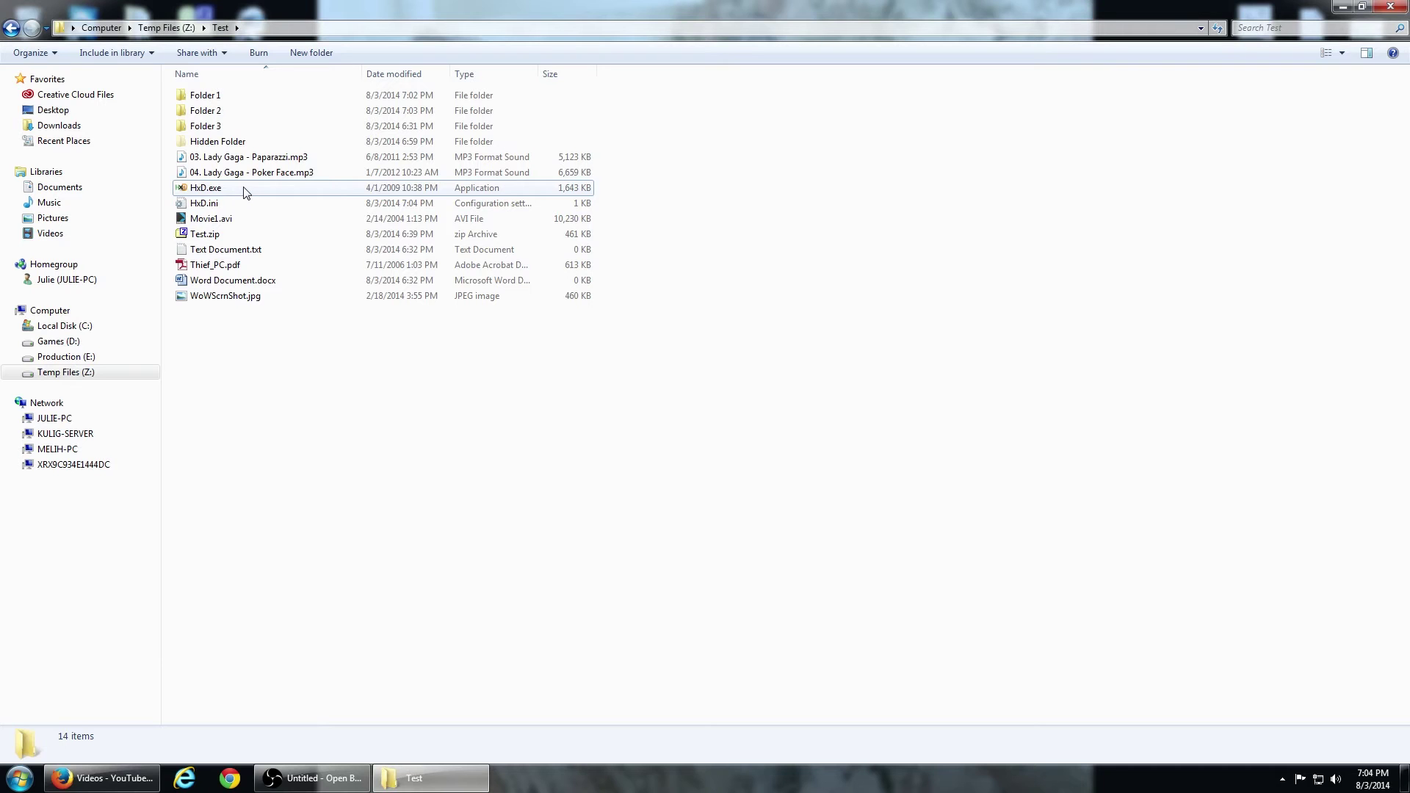
Step: Launch HxD.exe from the Test folder with Run as administrator
{"action": "left_click", "coordinate": [244, 188]}
{"action": "right_click", "coordinate": [244, 187]}
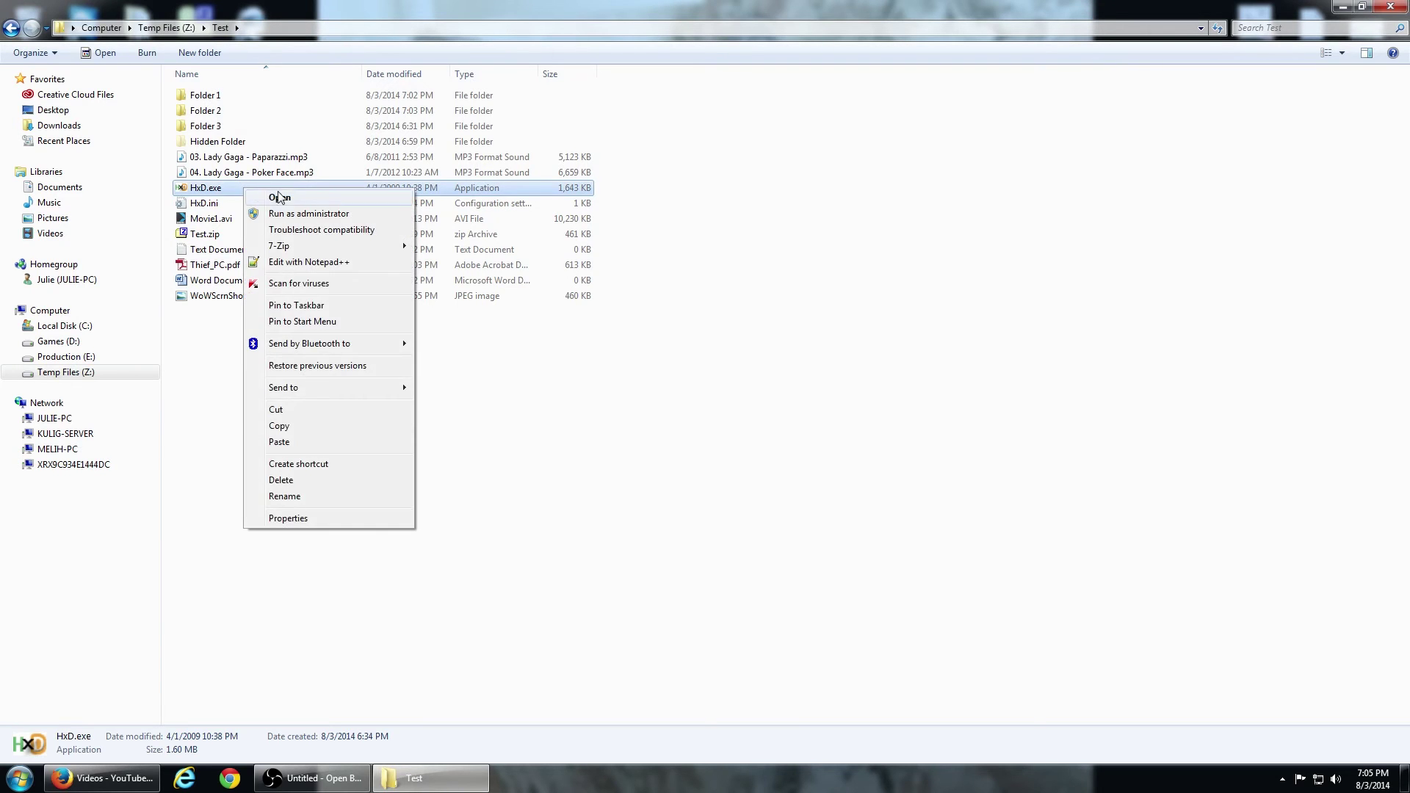
{"action": "left_click", "coordinate": [323, 215]}
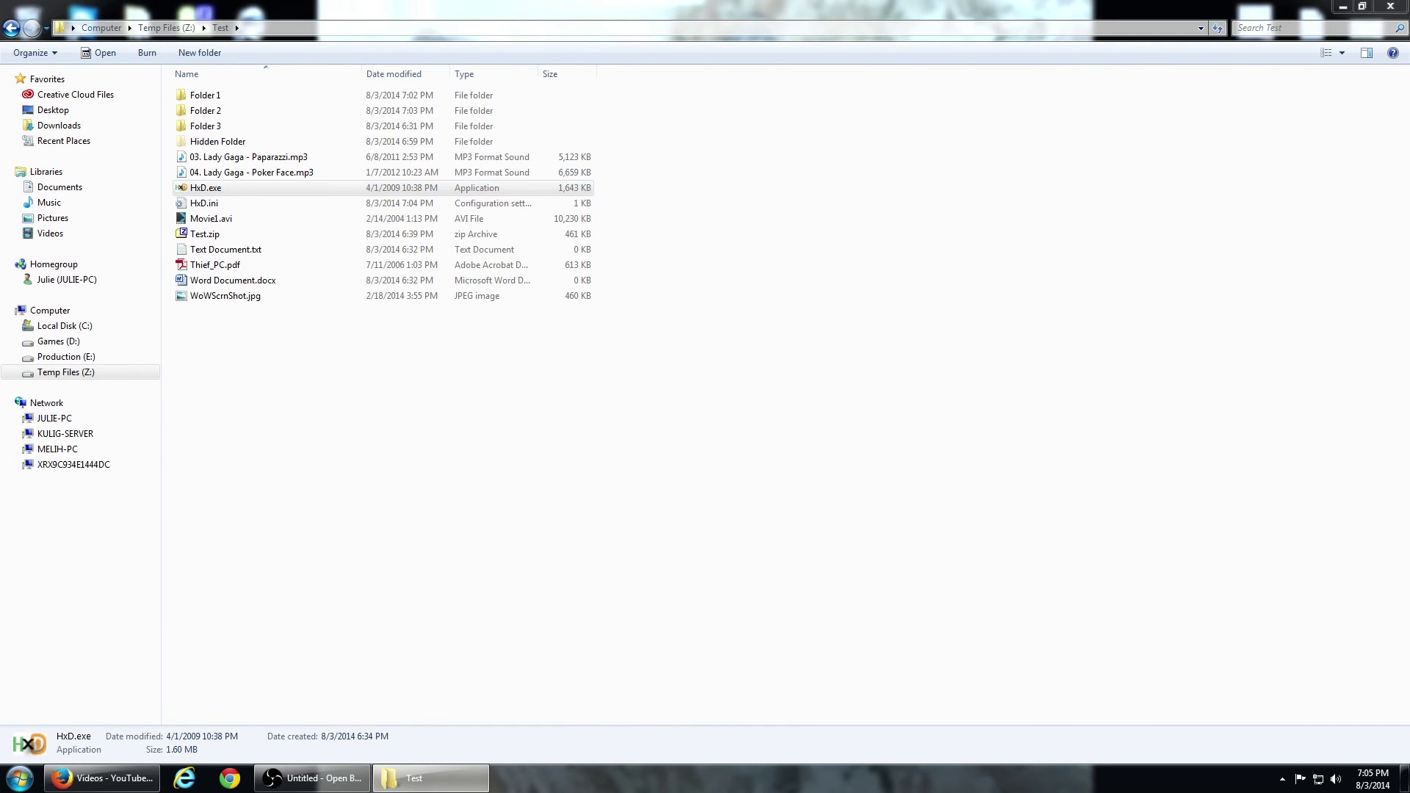